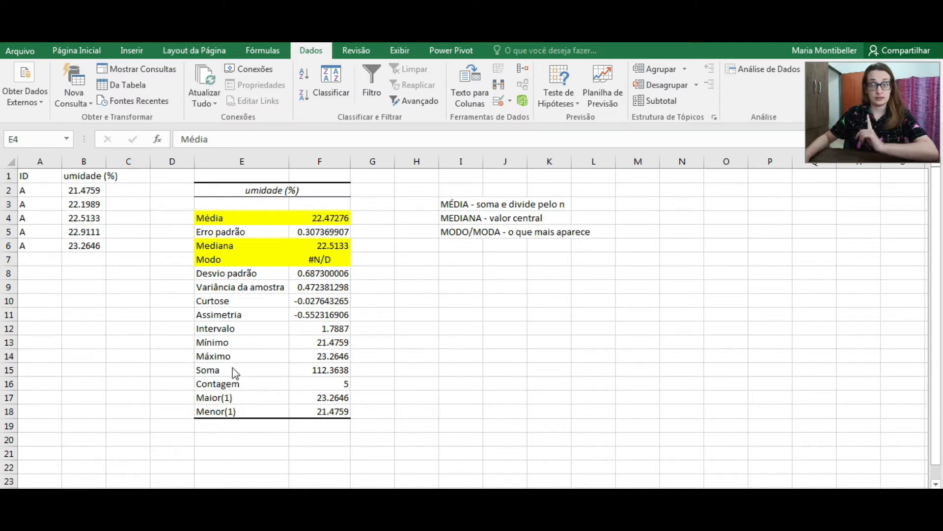
# Step: Examine the Média and Contagem results alongside the umidade (%) values in B2:B6
pyautogui.hotkey('shift', 'Right')
pyautogui.moveTo(243, 382); pyautogui.dragTo(320, 393)
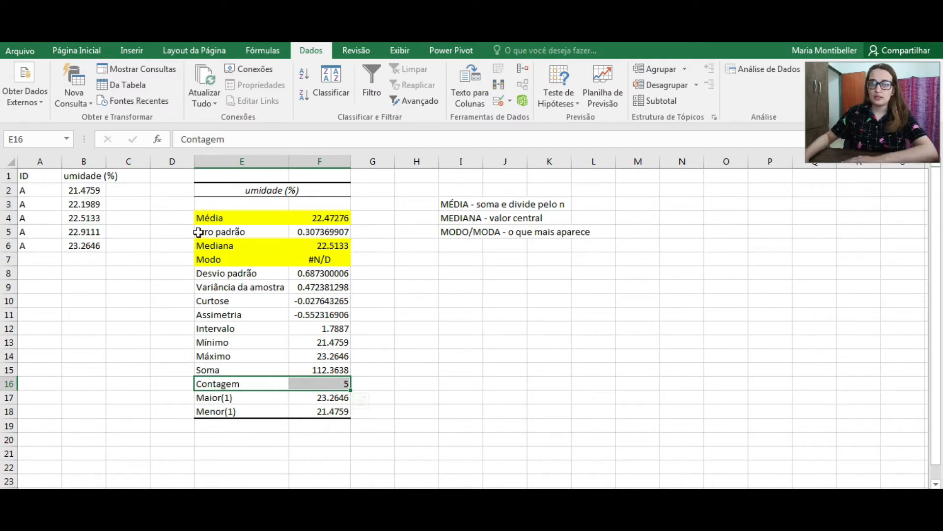
pyautogui.moveTo(84, 190); pyautogui.dragTo(79, 251)
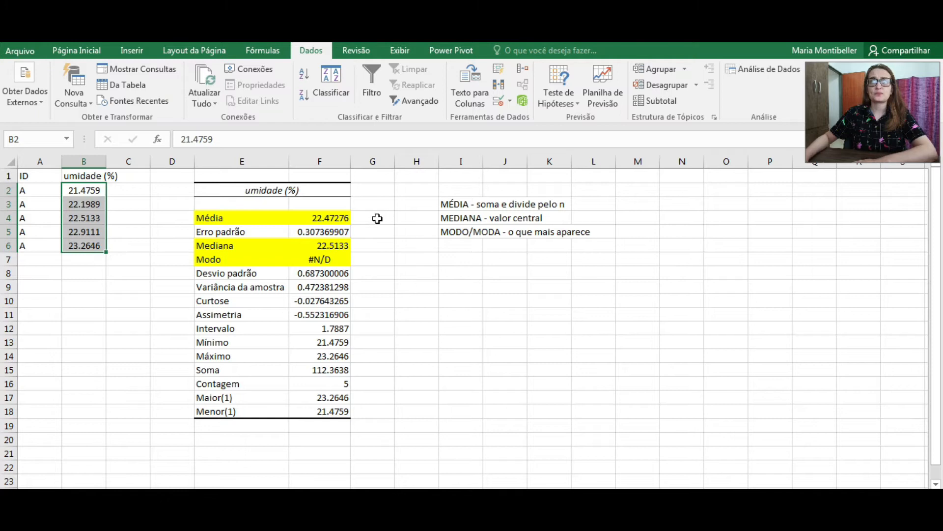
pyautogui.click(323, 216)
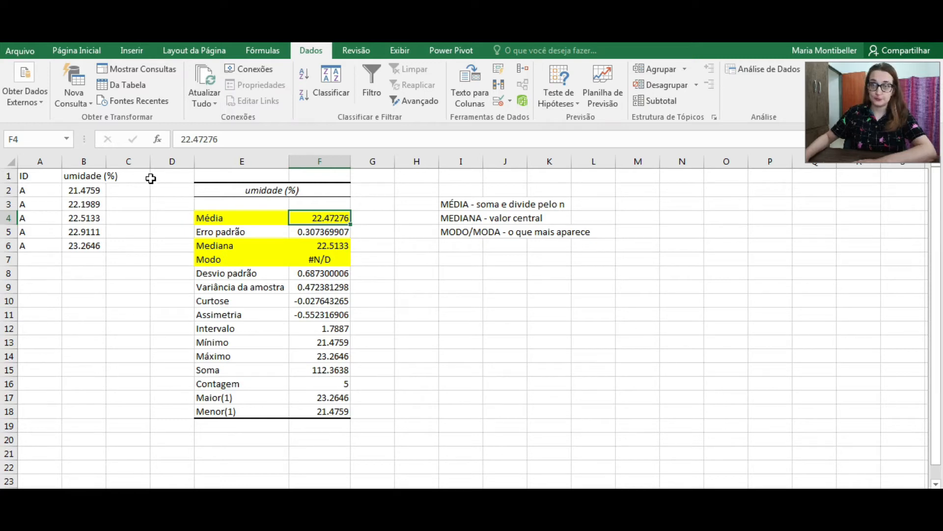
pyautogui.moveTo(81, 189); pyautogui.dragTo(89, 244)
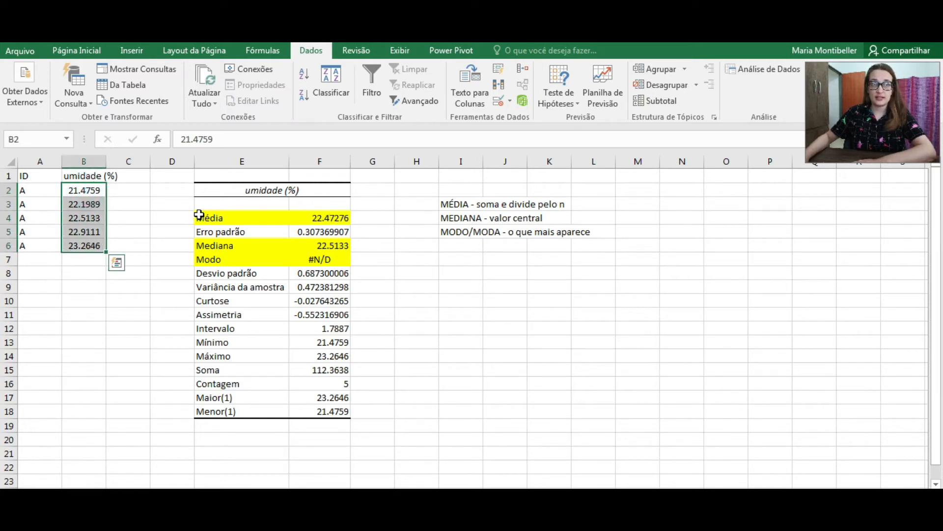
# Step: Test whether the Média result in F4 is linked to the data by setting B2 to 21, and undo the change
pyautogui.click(93, 189)
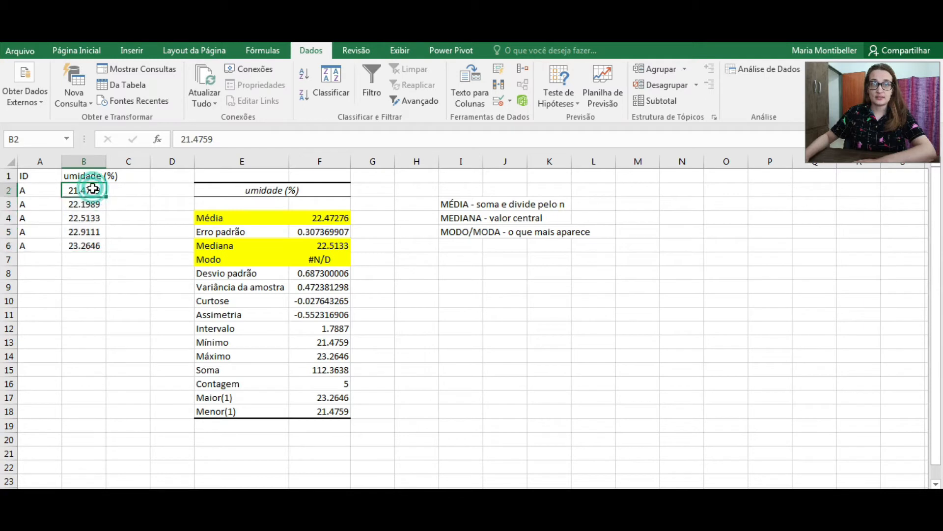
pyautogui.write('21')
pyautogui.click(157, 285)
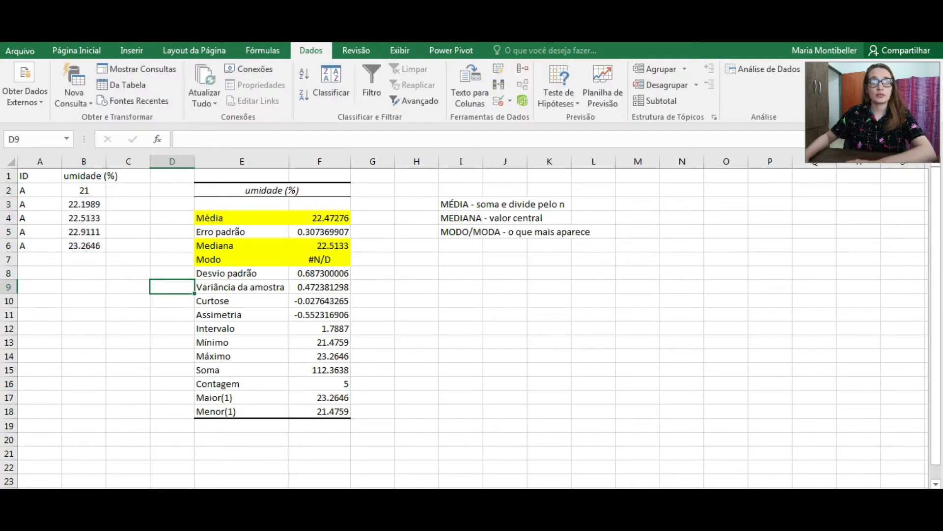
pyautogui.hotkey('ctrl', 'z')
pyautogui.click(412, 259)
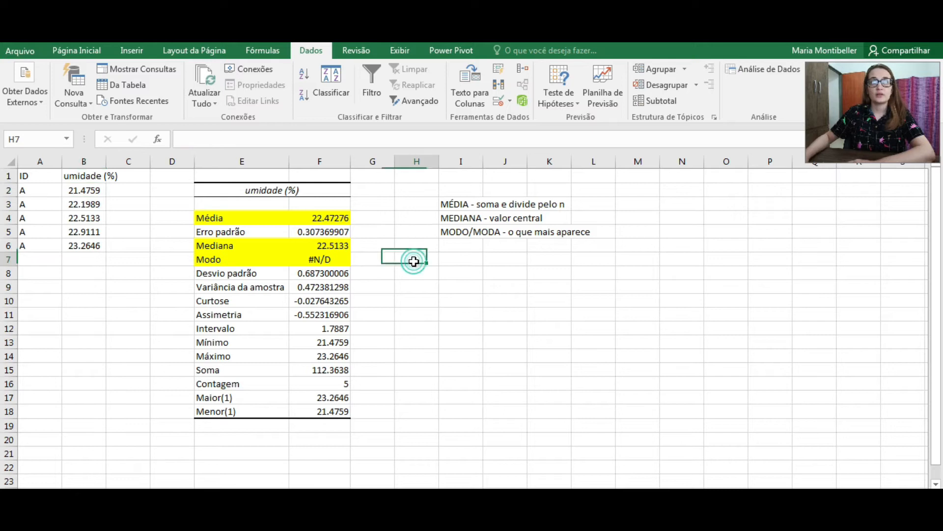
# Step: Enter the formula =MÉDIA(B2:B6) in cell G4, beside the Média result
pyautogui.click(376, 216)
pyautogui.write('=')
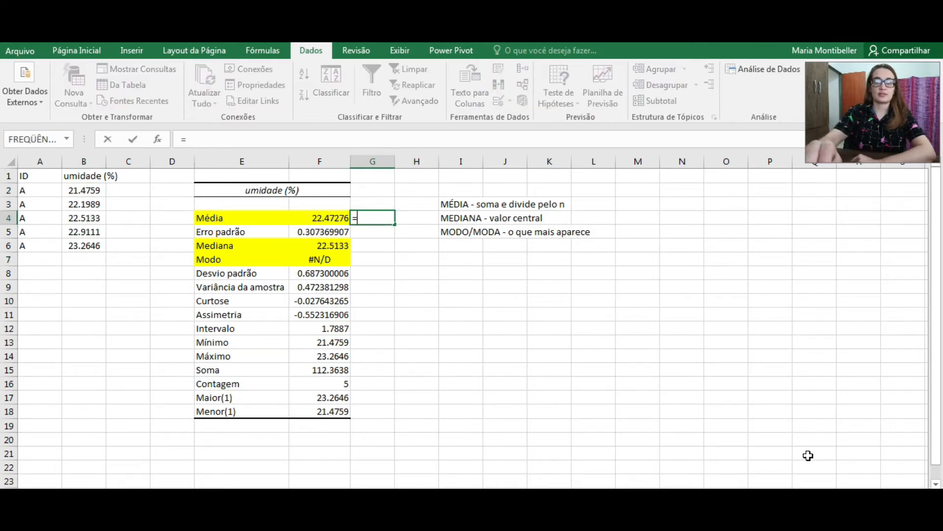
pyautogui.write('media')
pyautogui.press('BackSpace')
pyautogui.press('BackSpace')
pyautogui.press('BackSpace')
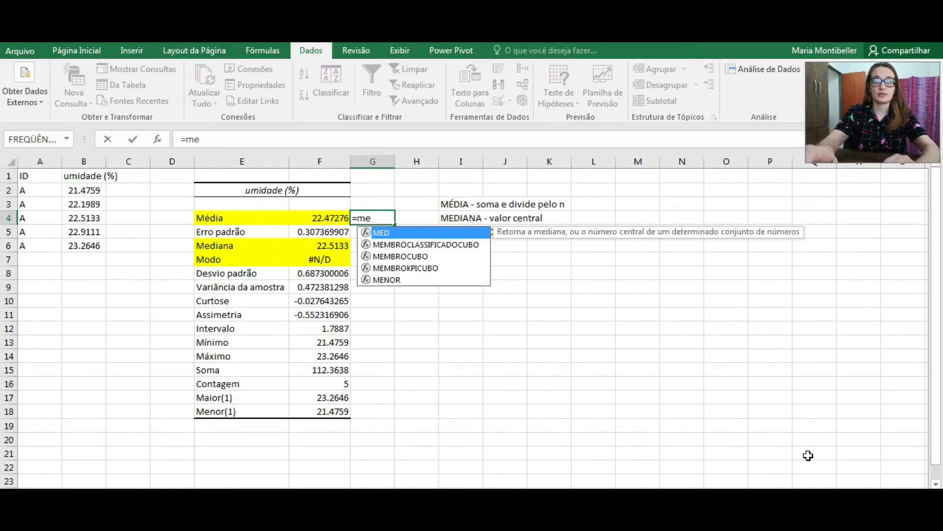
pyautogui.press('BackSpace')
pyautogui.press('BackSpace')
pyautogui.write('M')
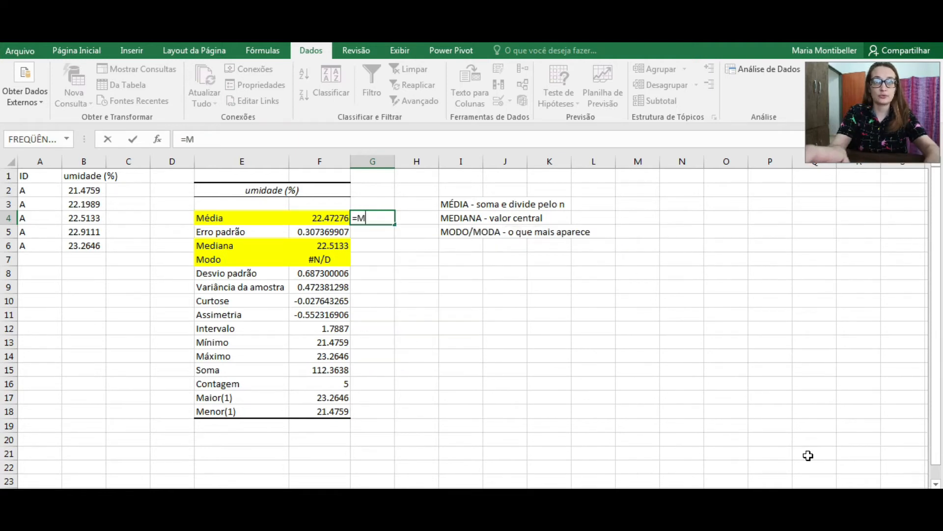
pyautogui.write('éd')
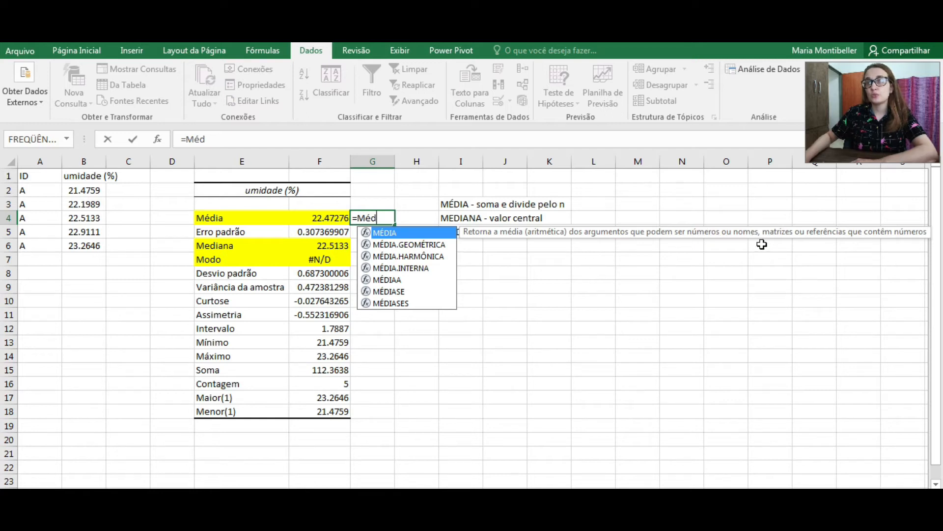
pyautogui.doubleClick(398, 232)
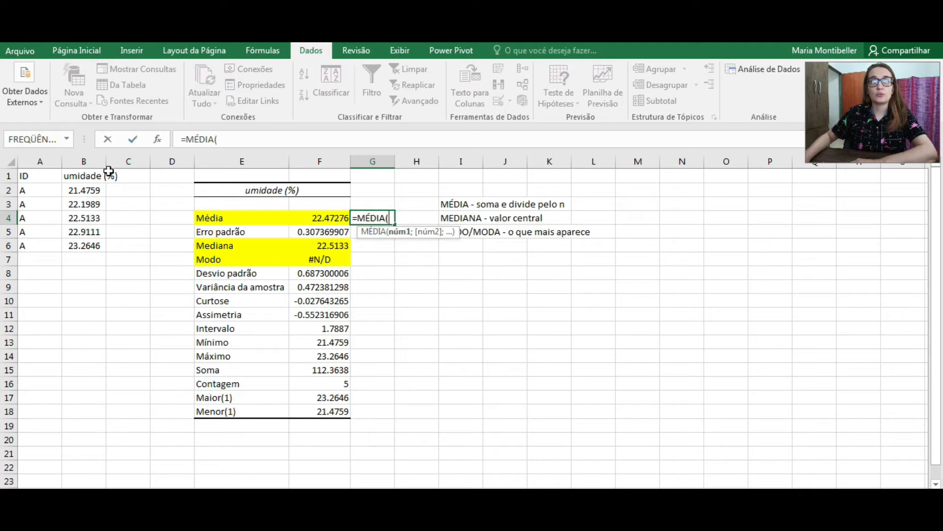
pyautogui.moveTo(94, 186); pyautogui.dragTo(87, 249)
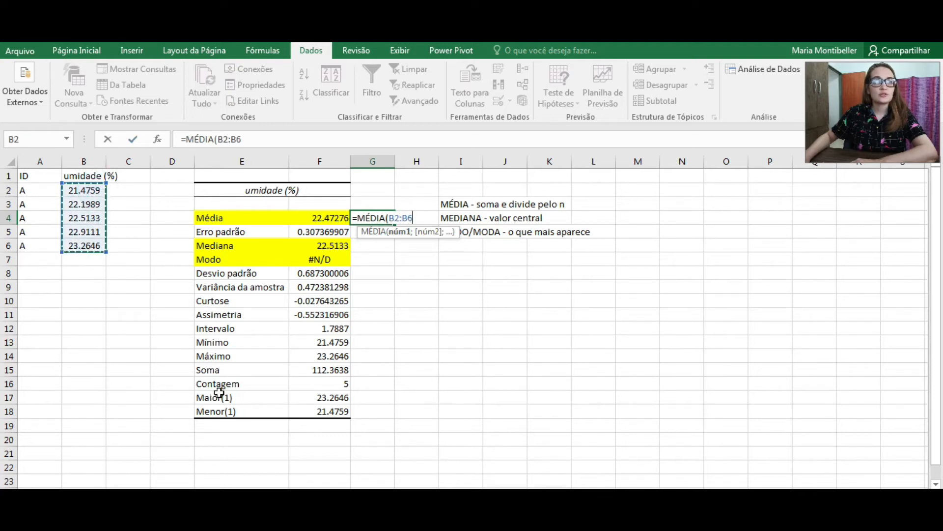
pyautogui.write(')')
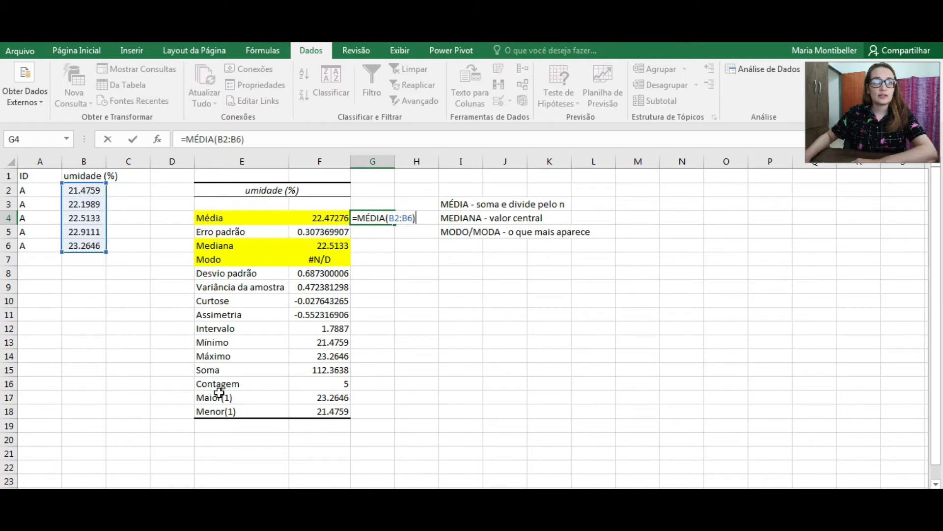
pyautogui.press('Return')
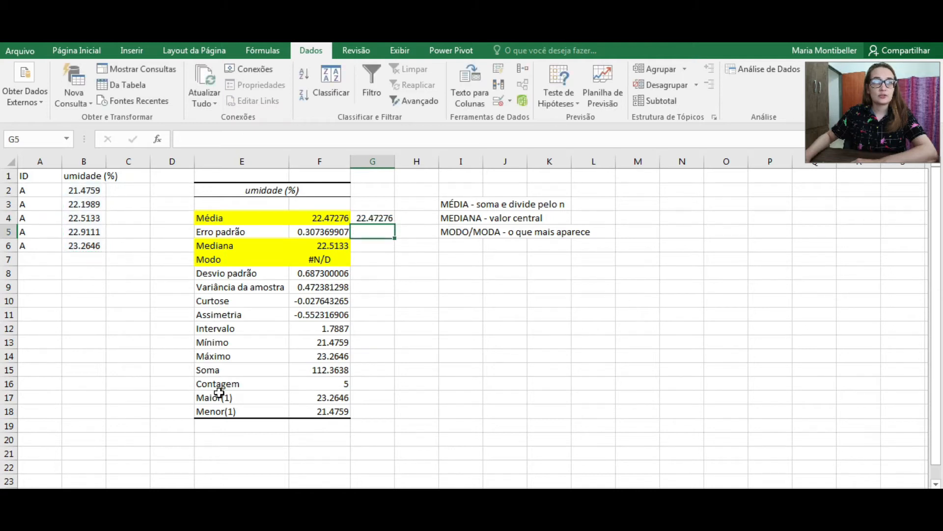
# Step: Test the mean formula in G4 by setting cell B2 to 20, and undo the change
pyautogui.click(386, 218)
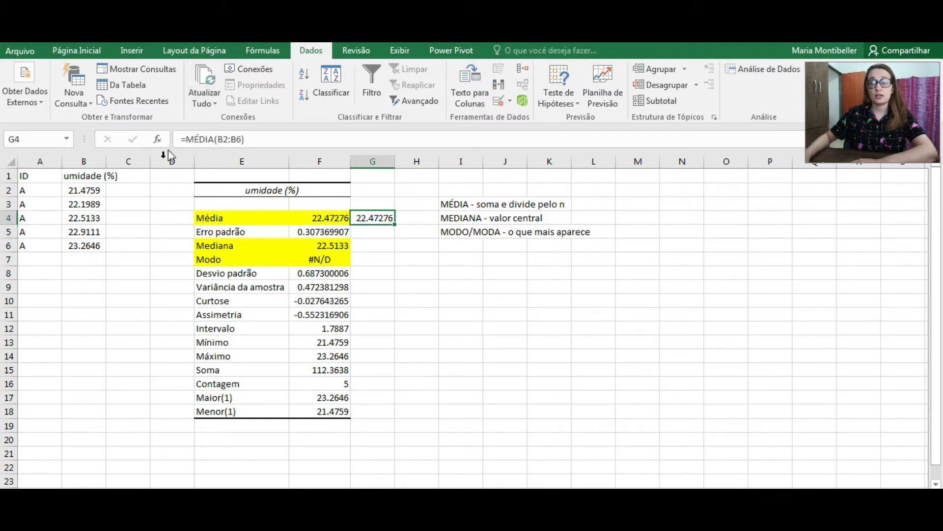
pyautogui.click(105, 189)
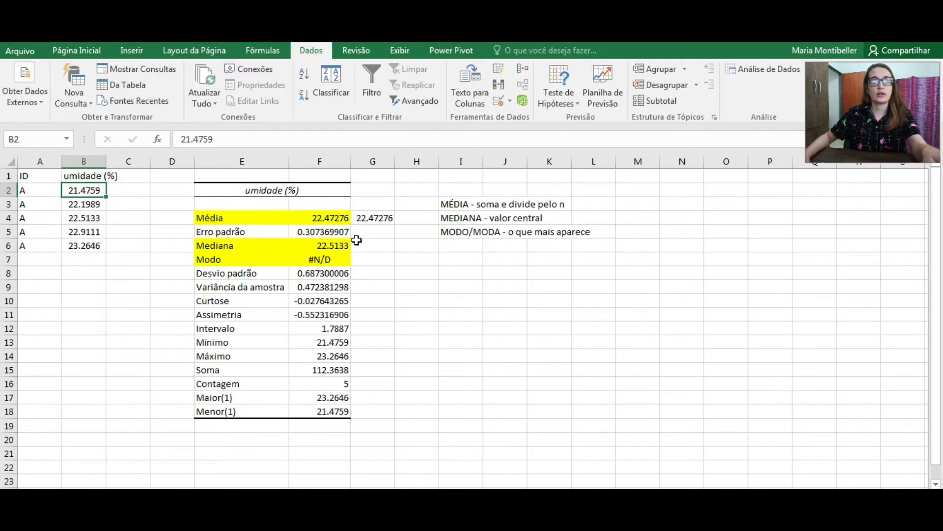
pyautogui.write('20')
pyautogui.click(124, 343)
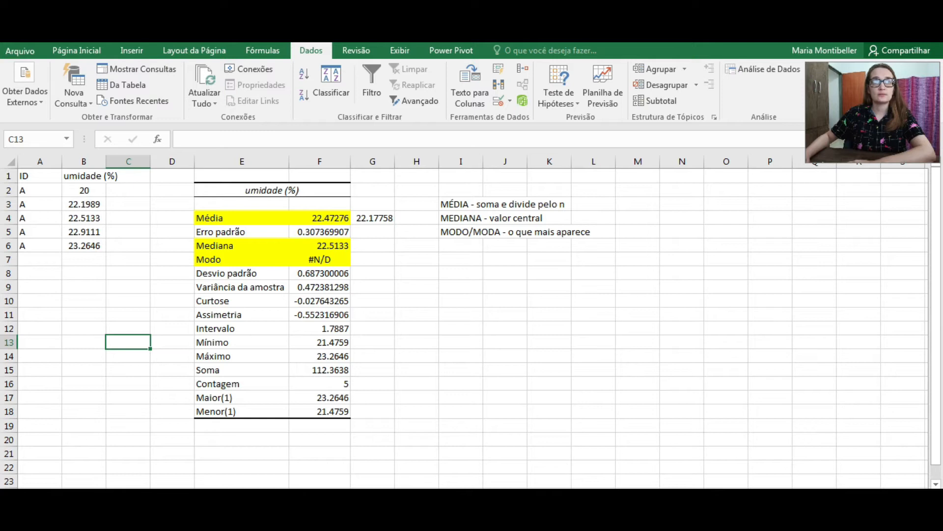
pyautogui.hotkey('ctrl', 'z')
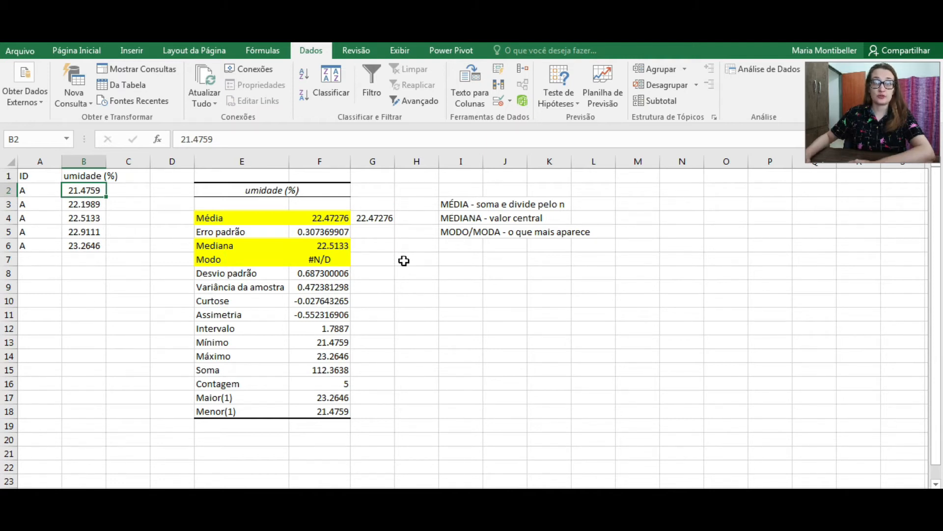
# Step: Examine the Mediana result and compare it with the central row of the umidade (%) data
pyautogui.moveTo(225, 241); pyautogui.dragTo(341, 251)
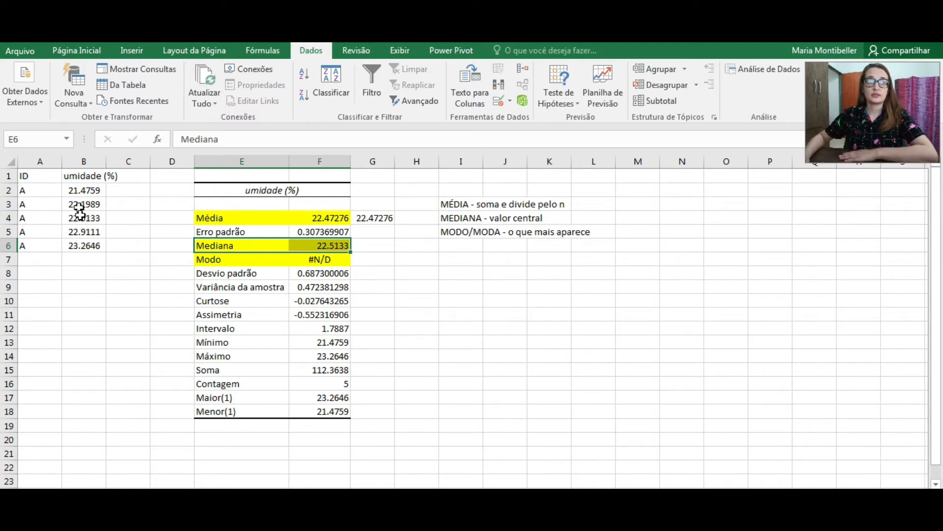
pyautogui.click(42, 216)
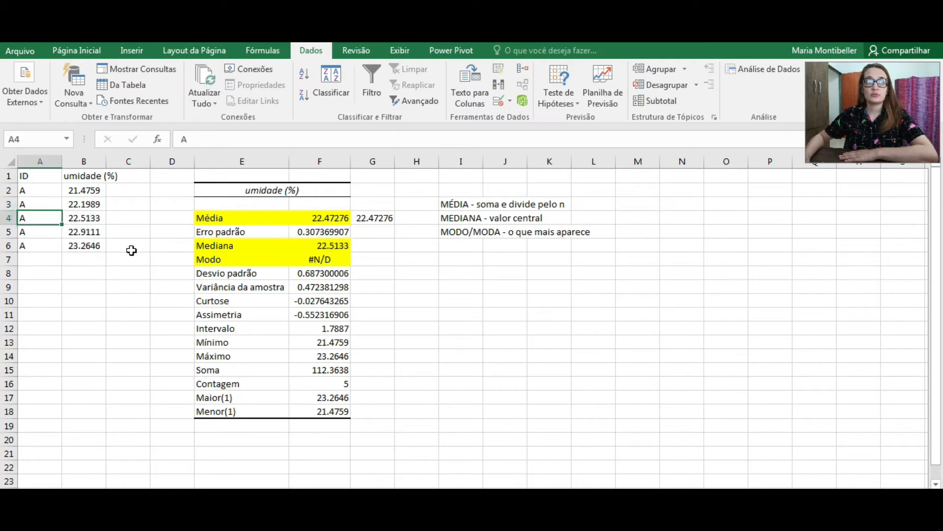
pyautogui.click(130, 282)
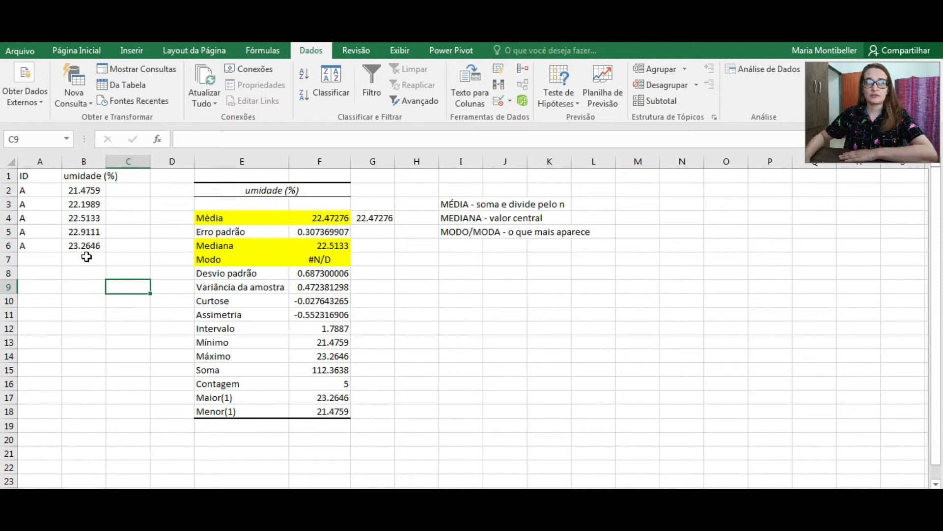
# Step: Try sorting the umidade (%) values in B2:B6 and revert the sort
pyautogui.moveTo(83, 190); pyautogui.dragTo(83, 245)
pyautogui.click(304, 93)
pyautogui.click(511, 268)
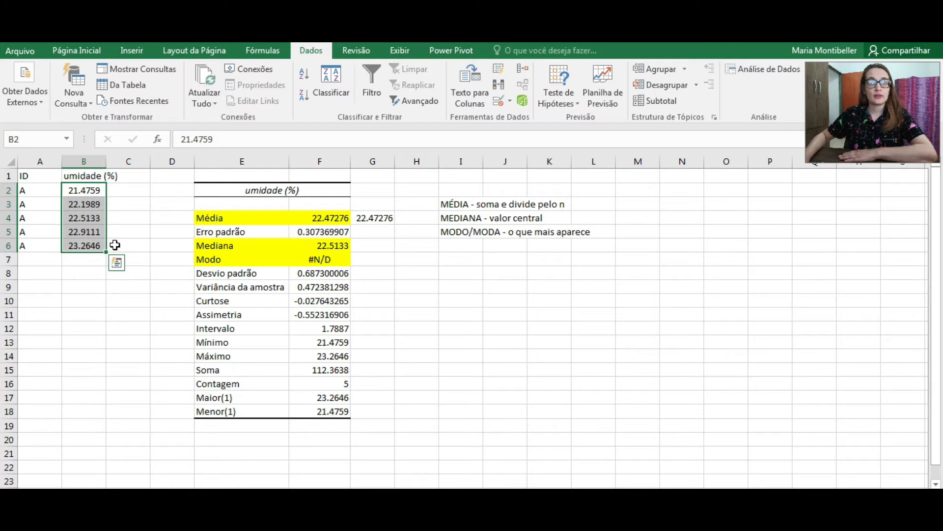
pyautogui.moveTo(54, 217); pyautogui.dragTo(90, 217)
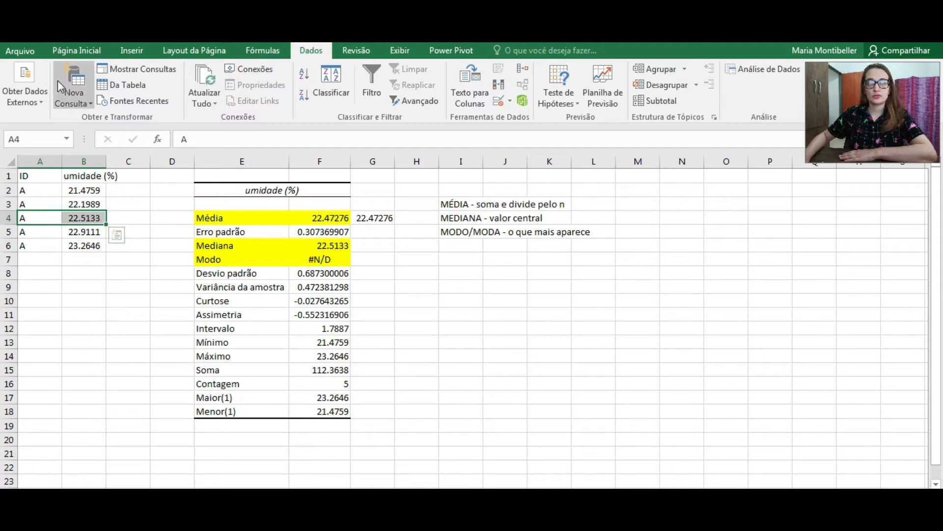
pyautogui.hotkey('ctrl', 'z')
pyautogui.hotkey('ctrl', 'y')
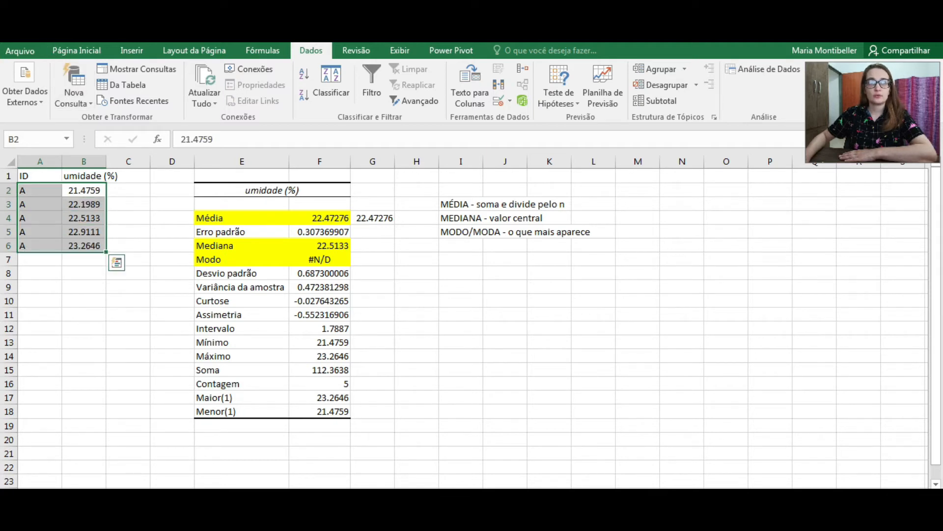
pyautogui.click(142, 204)
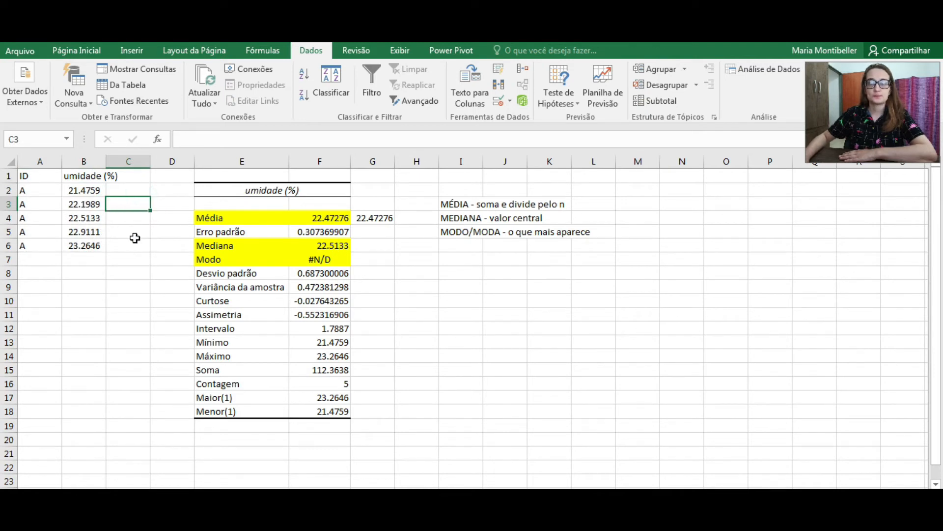
# Step: Add a sixth sample in row 7 with ID A and umidade 23, and highlight the two central values in B4:B5
pyautogui.moveTo(445, 218); pyautogui.dragTo(546, 216)
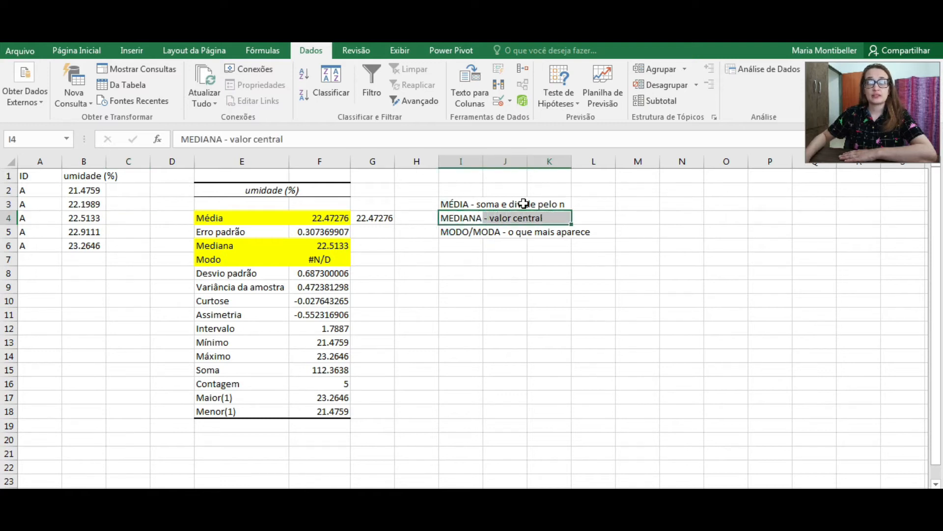
pyautogui.click(49, 263)
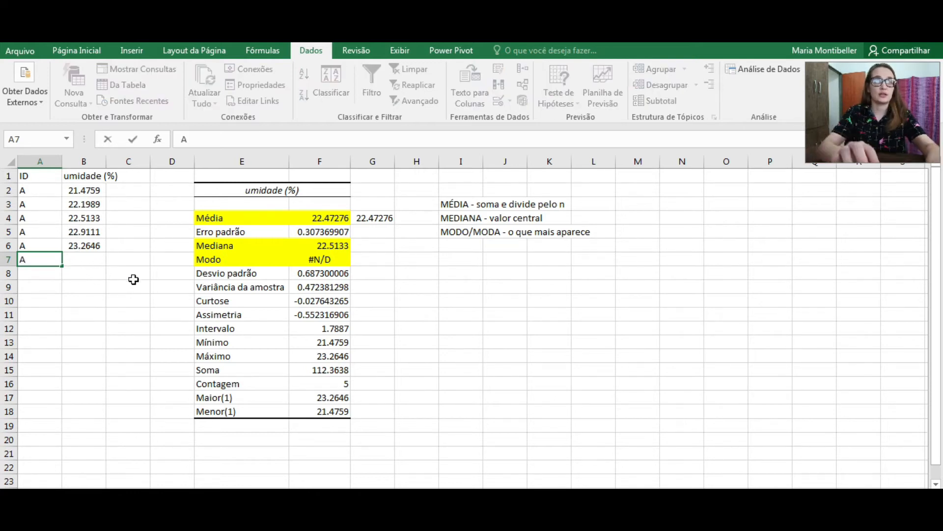
pyautogui.write('A')
pyautogui.press('Tab')
pyautogui.write('23')
pyautogui.press('Tab')
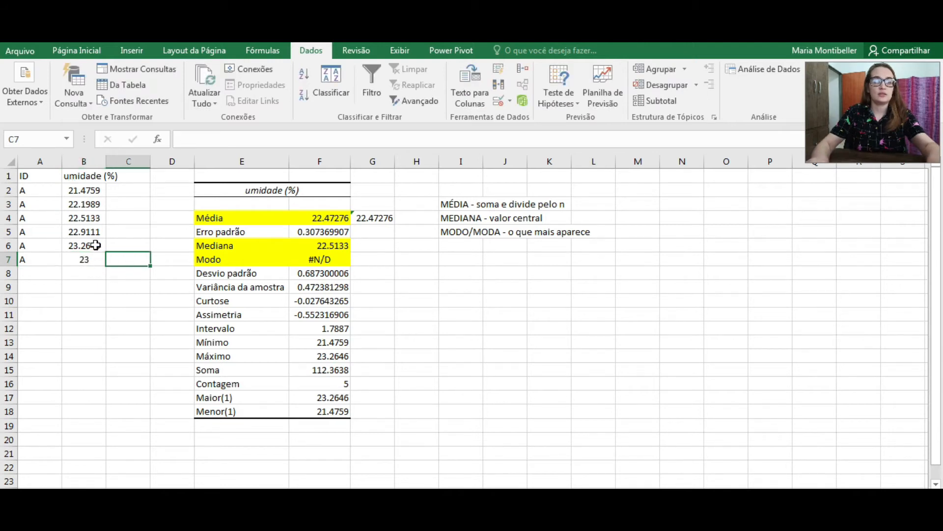
pyautogui.moveTo(84, 217); pyautogui.dragTo(96, 234)
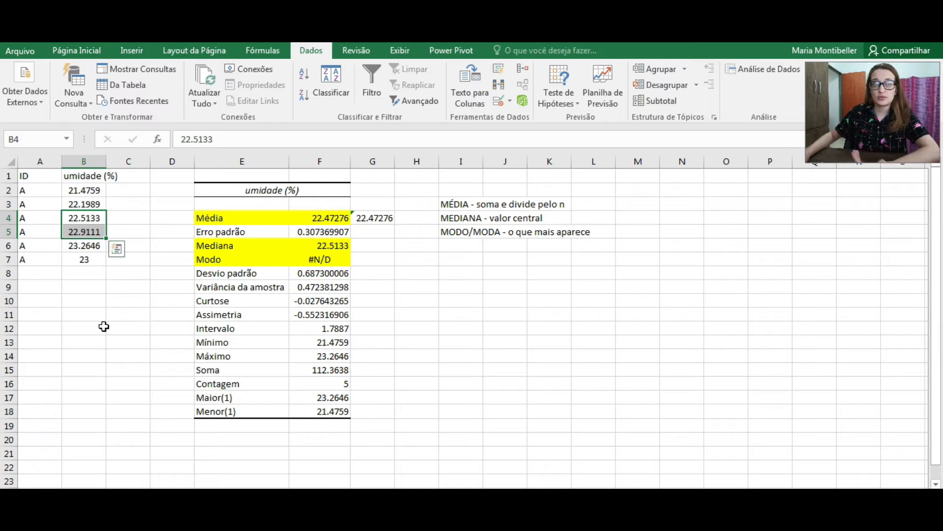
# Step: Clear the ID and umidade entries of the extra sample in row 7
pyautogui.click(86, 263)
pyautogui.press('BackSpace')
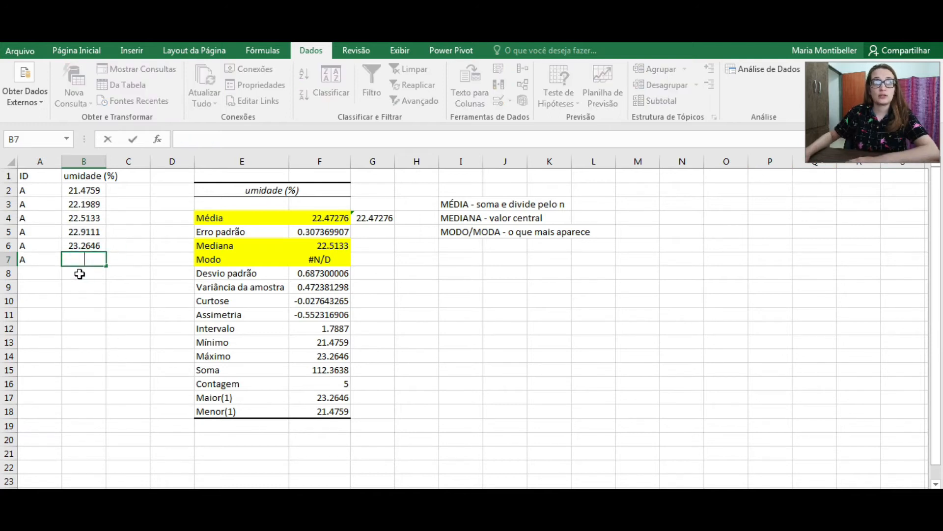
pyautogui.click(27, 256)
pyautogui.click(445, 313)
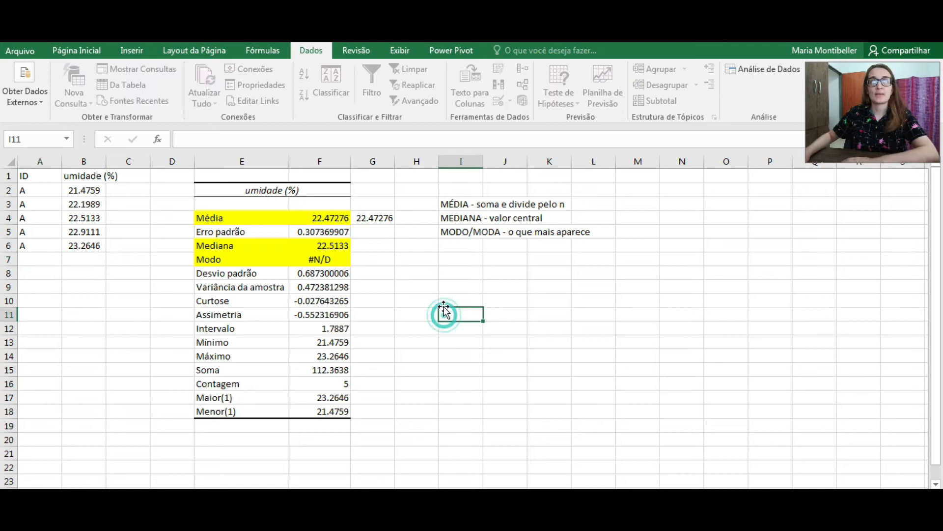
# Step: Review the MODO/MODA definition in the notes and the Modo result in the statistics table
pyautogui.click(455, 234)
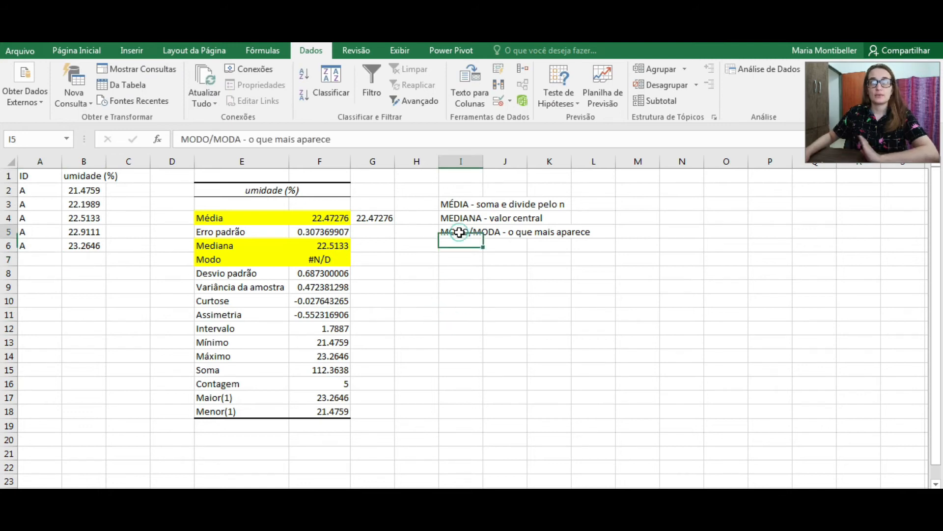
pyautogui.click(547, 244)
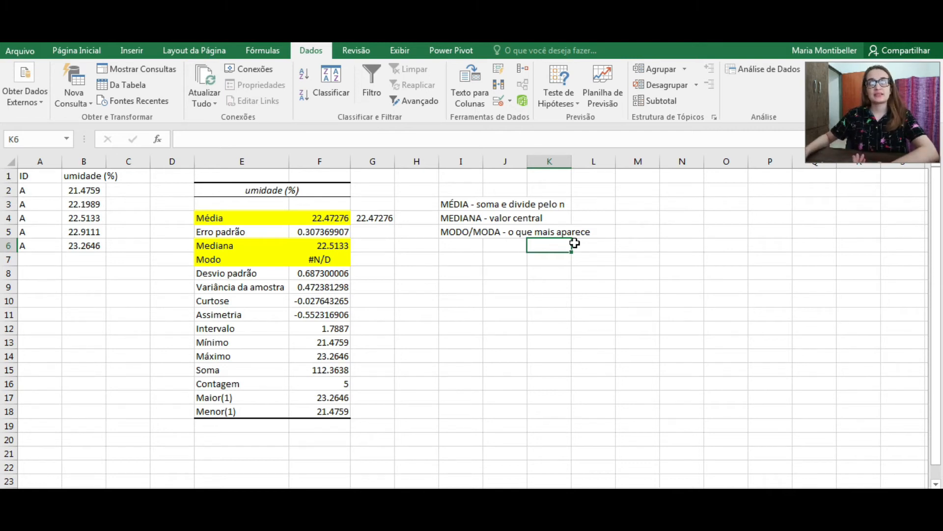
pyautogui.click(295, 267)
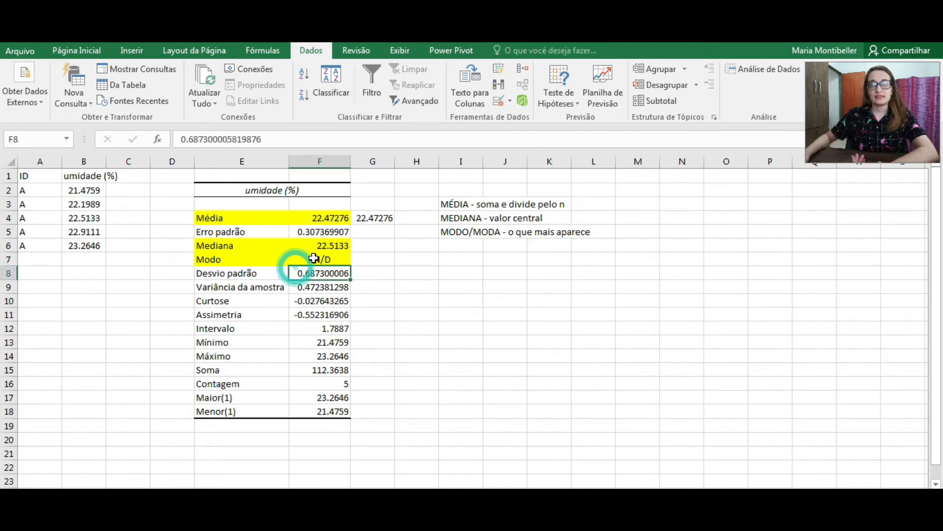
# Step: Add a sixth sample in row 7 with ID A and a copy of the umidade value from B6
pyautogui.click(316, 258)
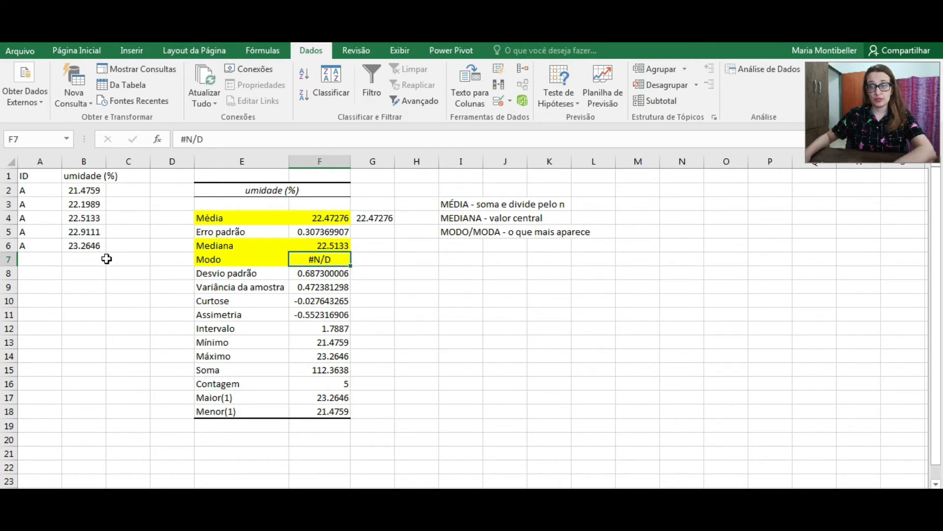
pyautogui.click(39, 255)
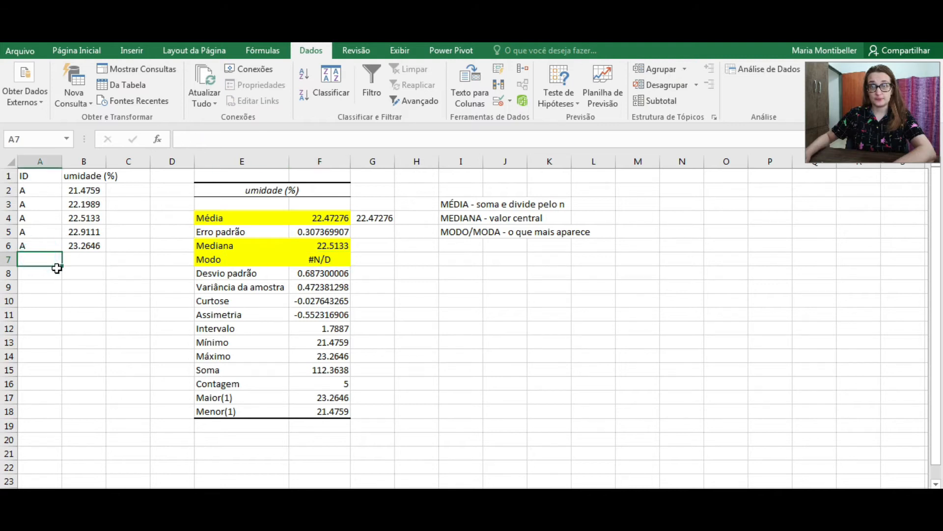
pyautogui.write('A')
pyautogui.click(96, 260)
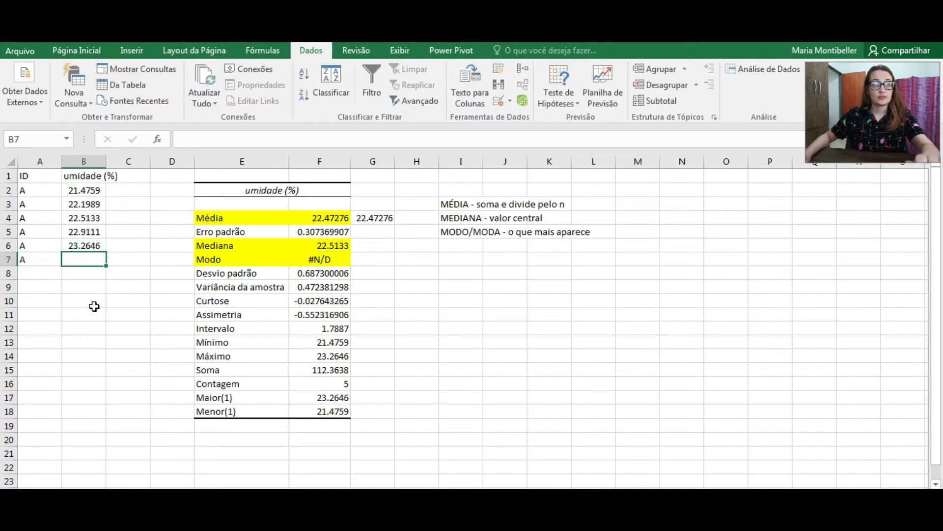
pyautogui.click(91, 245)
pyautogui.hotkey('ctrl', 'c')
pyautogui.click(88, 260)
pyautogui.hotkey('ctrl', 'v')
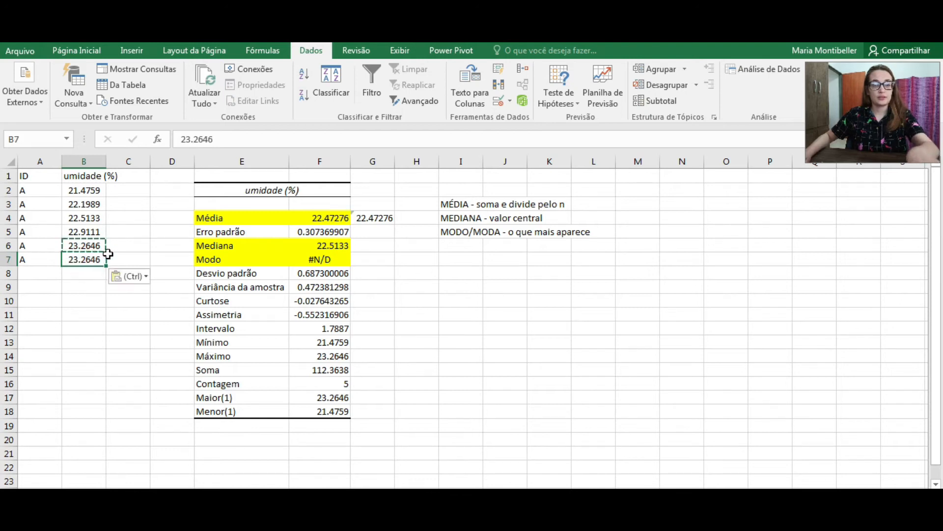
pyautogui.click(122, 368)
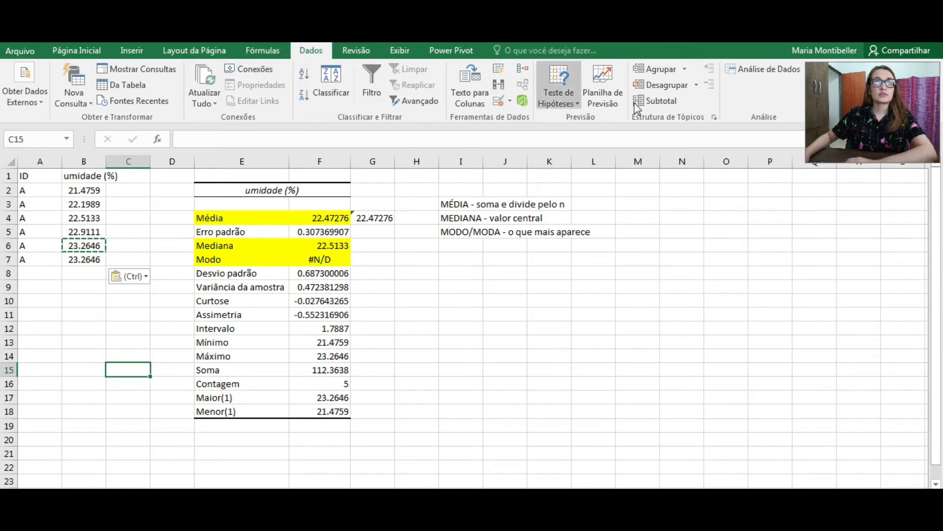
# Step: Set up a Descriptive Statistics (Estatística descritiva) analysis with $B$2:$B$7 as the input range
pyautogui.click(735, 71)
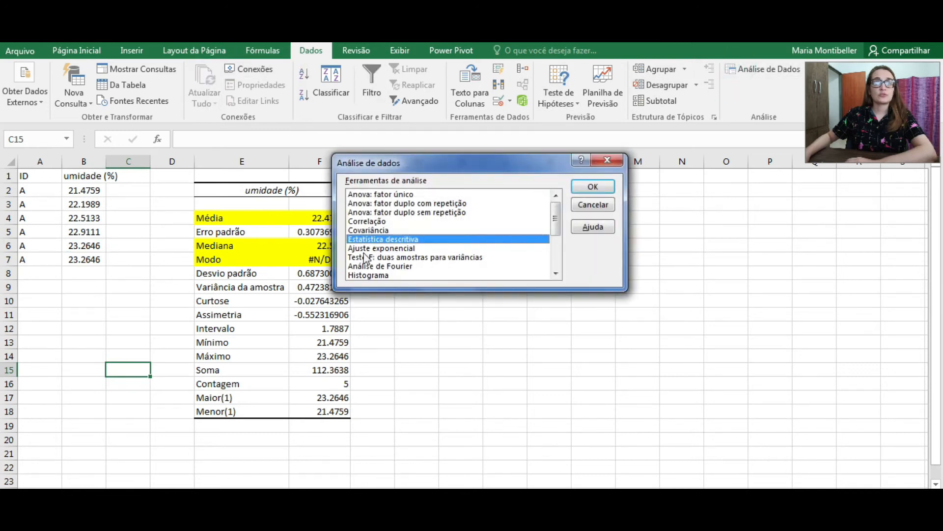
pyautogui.click(587, 186)
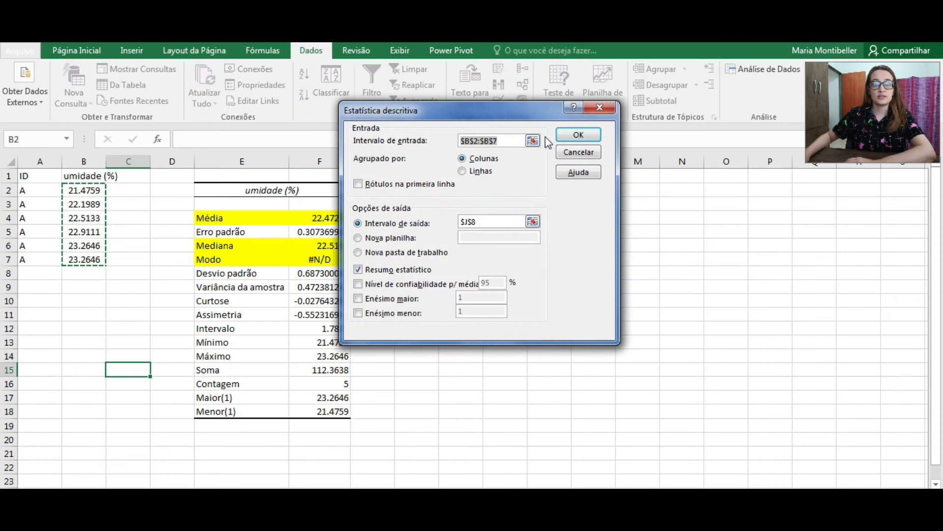
pyautogui.click(532, 140)
pyautogui.moveTo(83, 190); pyautogui.dragTo(83, 261)
pyautogui.click(607, 128)
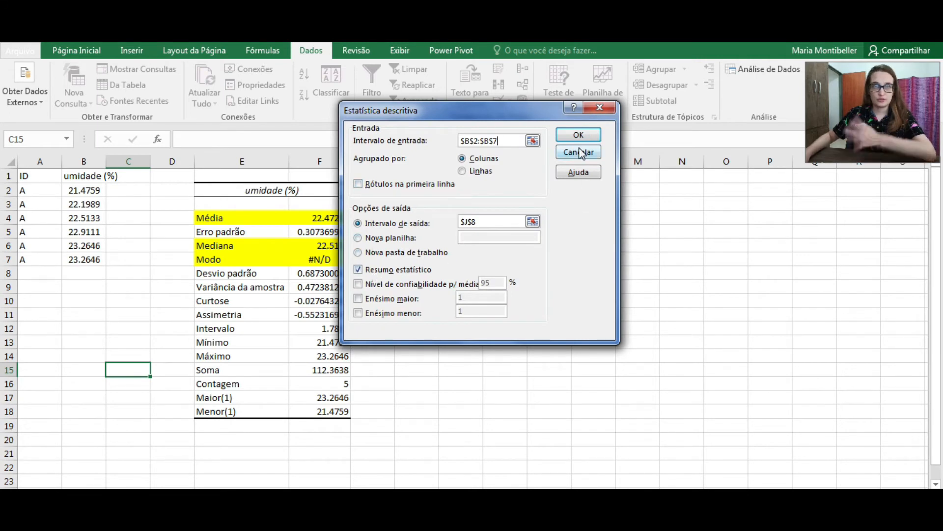
# Step: Output the statistical summary at $M$3 and fit column M to the width of its labels
pyautogui.click(533, 222)
pyautogui.click(640, 200)
pyautogui.click(609, 129)
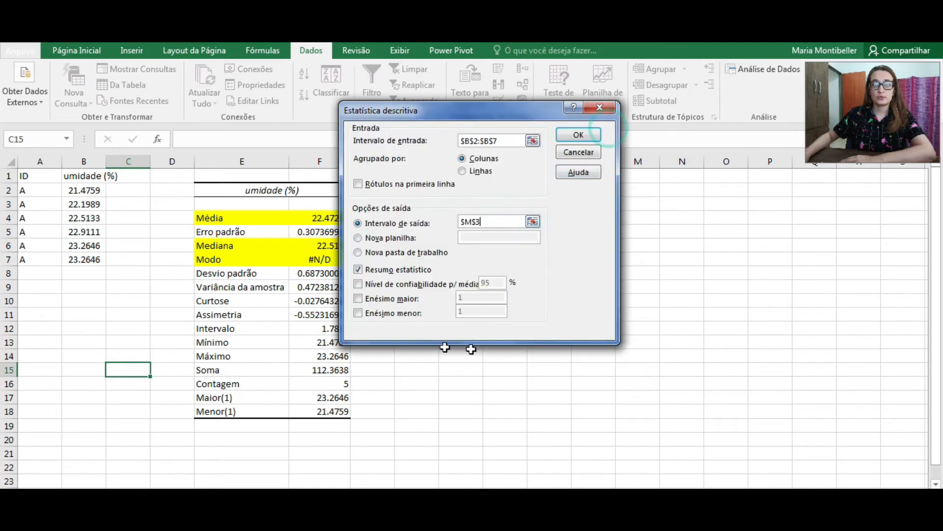
pyautogui.click(585, 133)
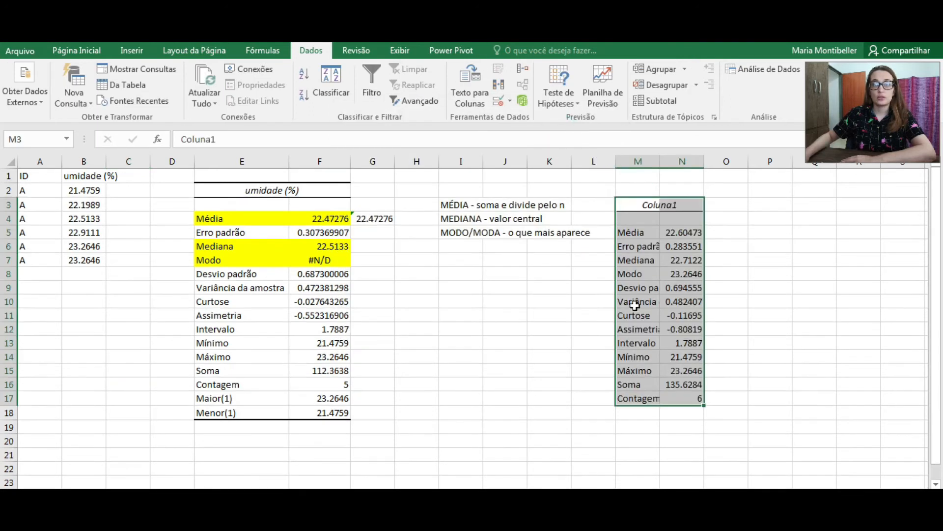
pyautogui.doubleClick(660, 161)
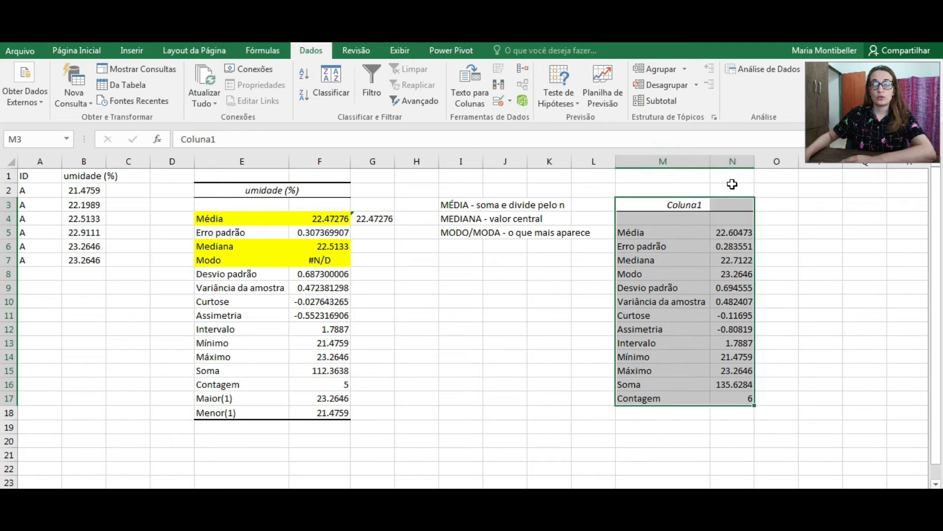
# Step: Compare the Modo result in the new table with the samples in rows 6 and 7, and review the original Média row
pyautogui.moveTo(642, 272); pyautogui.dragTo(734, 273)
pyautogui.moveTo(58, 248); pyautogui.dragTo(94, 258)
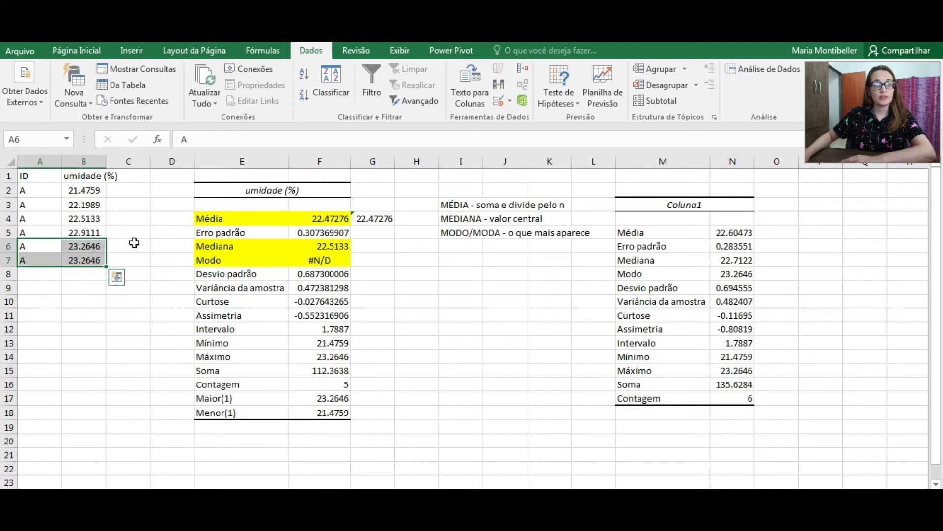
pyautogui.click(87, 236)
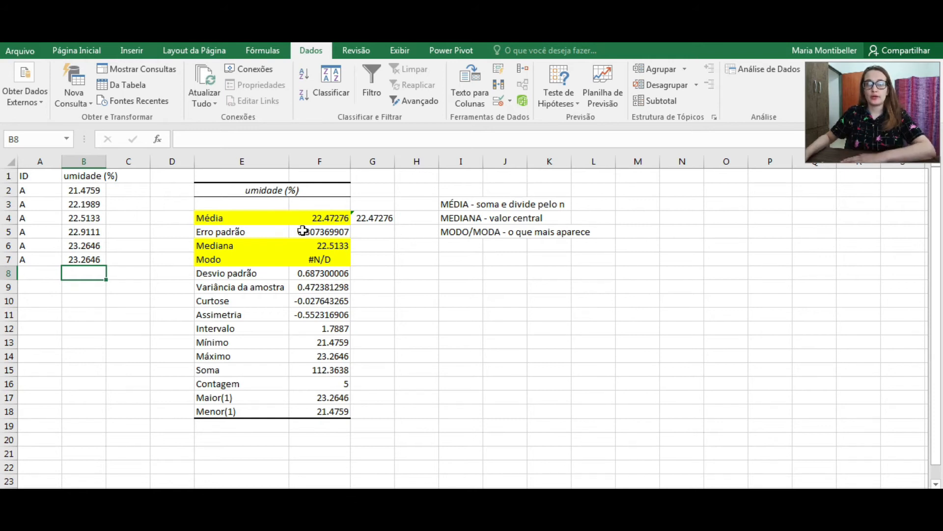
pyautogui.moveTo(270, 218); pyautogui.dragTo(344, 217)
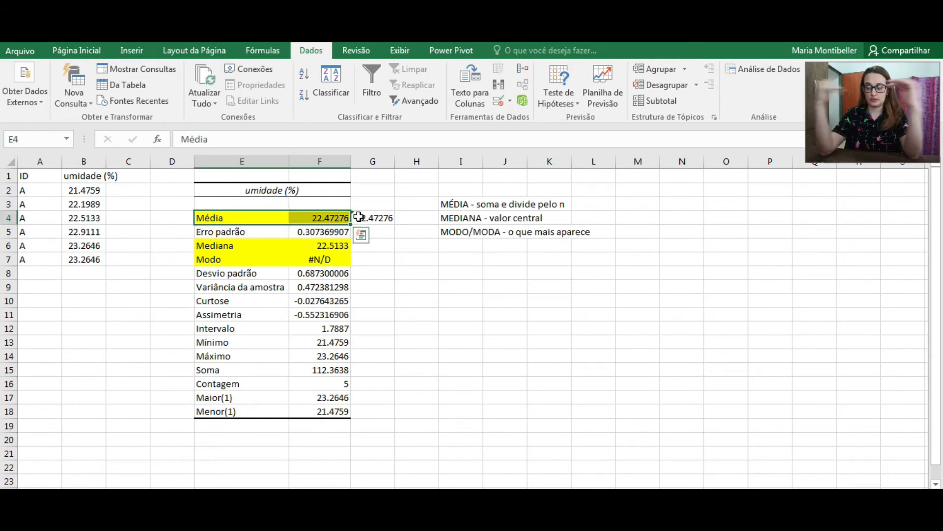